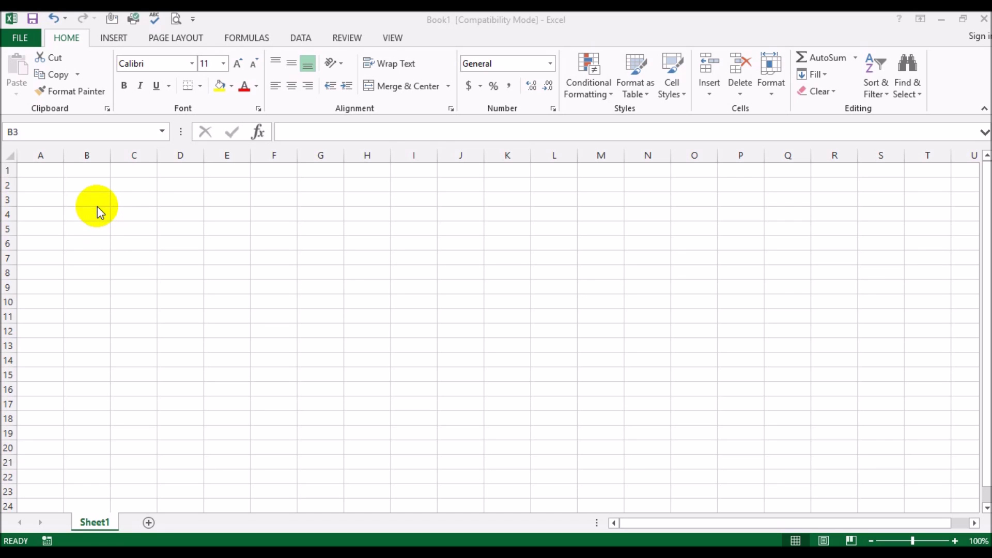
# - Enter 1, A and 3 into cells B3, B4 and B5
pyautogui.click(97, 203)
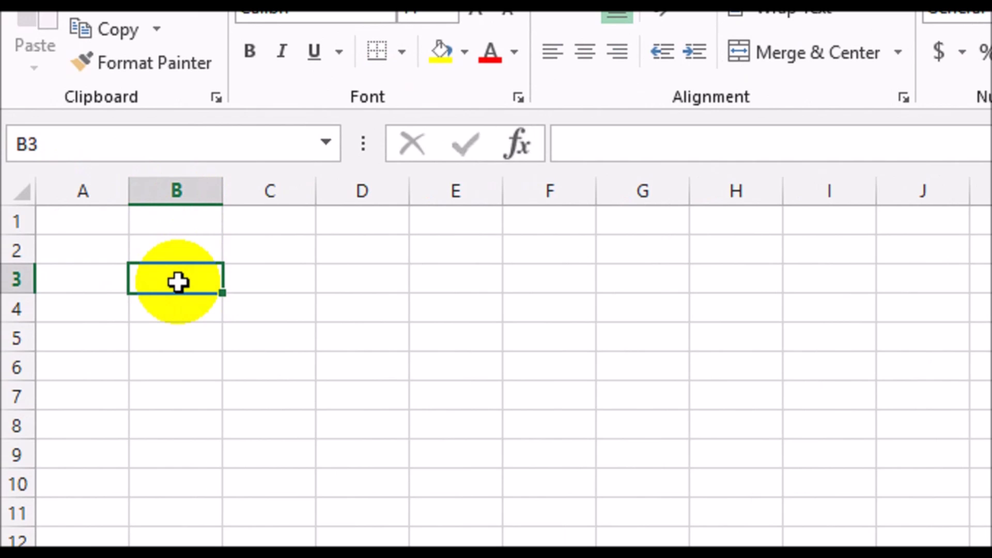
pyautogui.write('1')
pyautogui.press('Return')
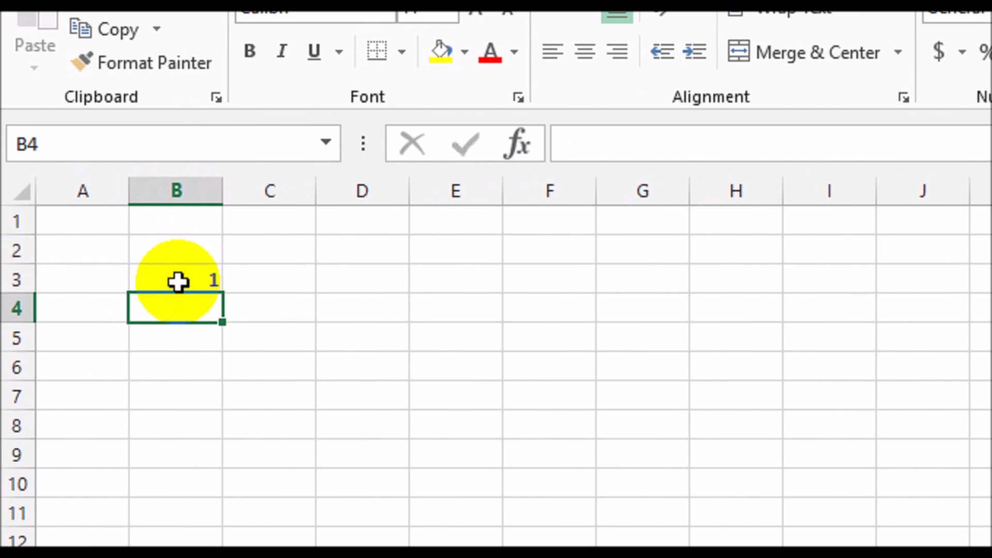
pyautogui.write('A')
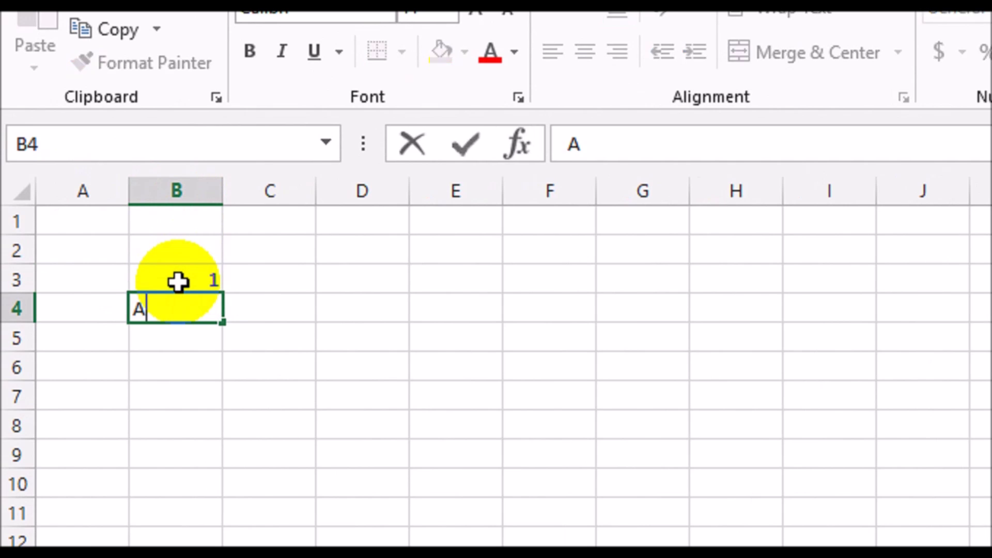
pyautogui.press('Return')
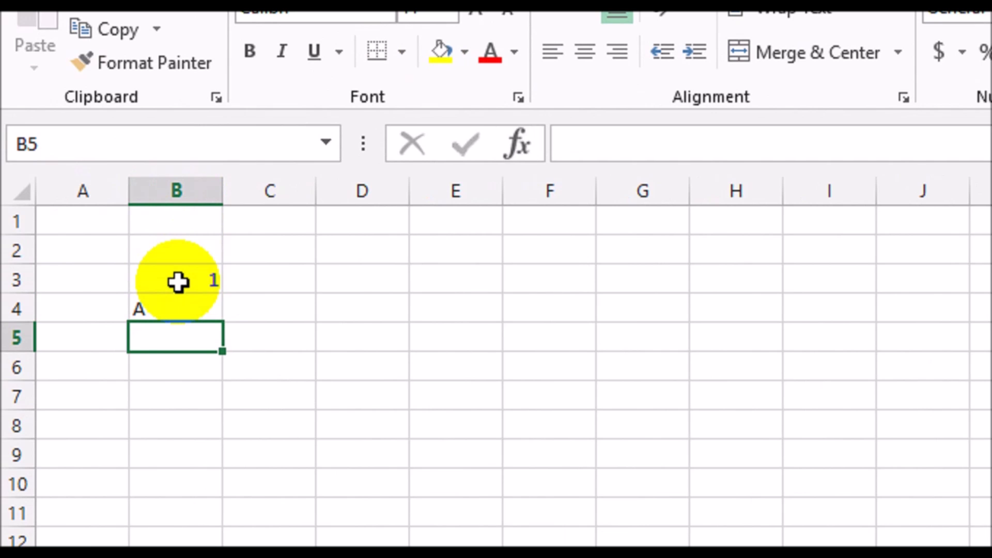
pyautogui.write('3')
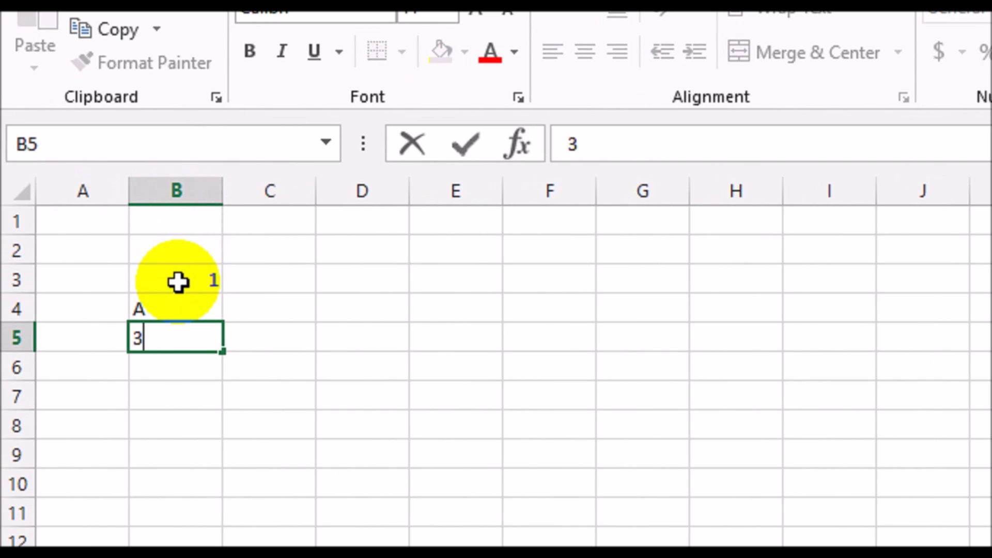
pyautogui.press('Return')
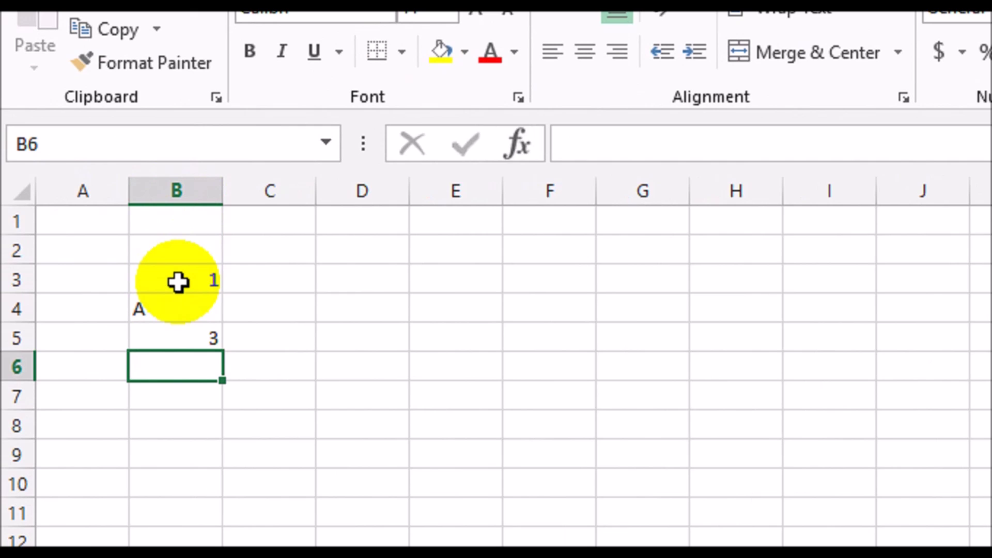
# - Select the entries B3:B5, then start editing cell B6
pyautogui.moveTo(178, 281); pyautogui.dragTo(184, 330)
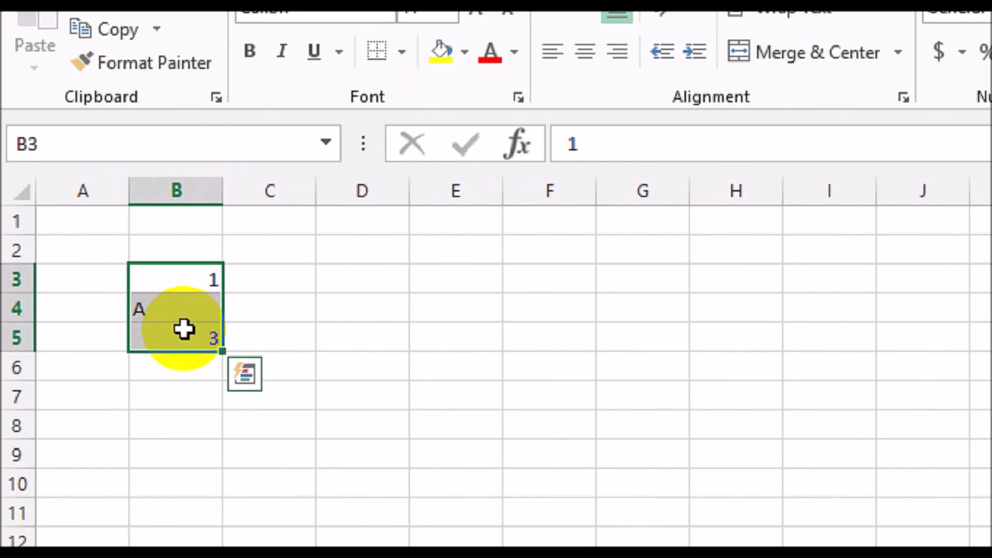
pyautogui.click(165, 362)
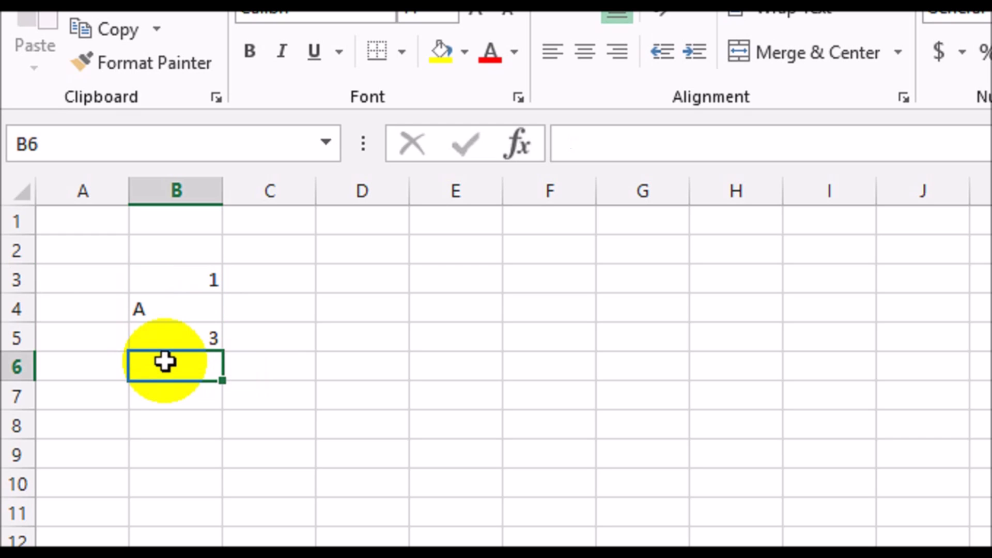
pyautogui.doubleClick(164, 361)
# - Enter =B3+B4+B5 in B6, which returns #VALUE!, then check the text A in B4
pyautogui.write('=')
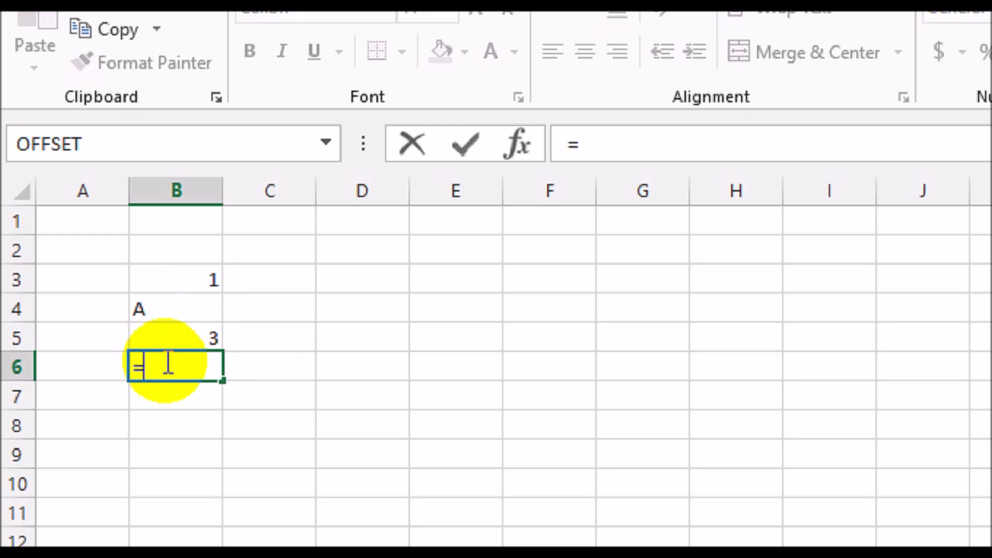
pyautogui.click(186, 280)
pyautogui.write('+')
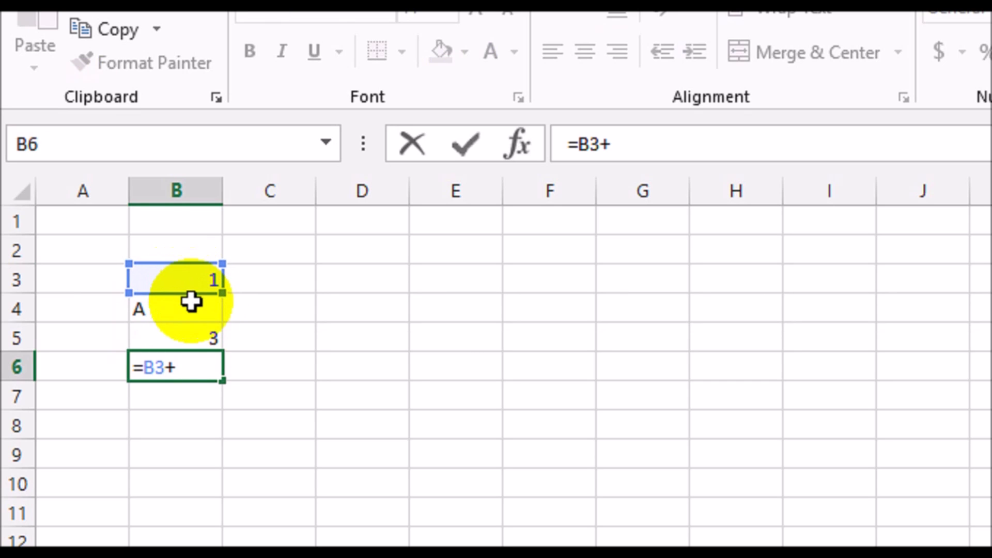
pyautogui.click(192, 304)
pyautogui.write('+')
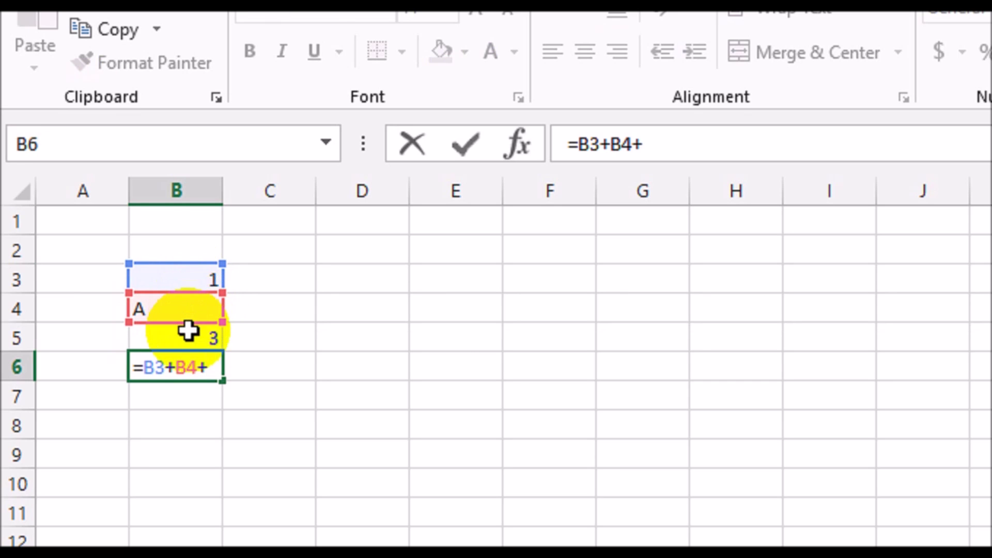
pyautogui.click(189, 336)
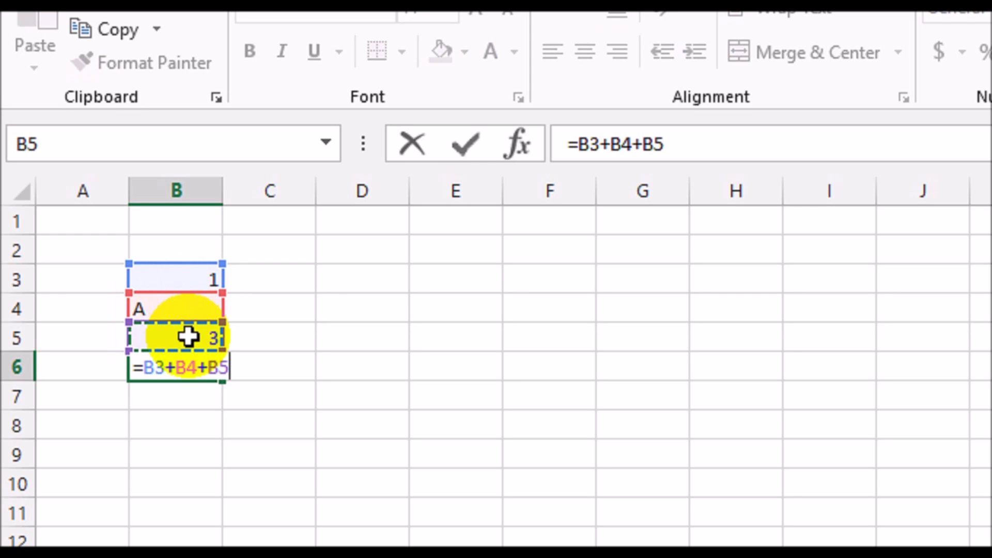
pyautogui.press('Return')
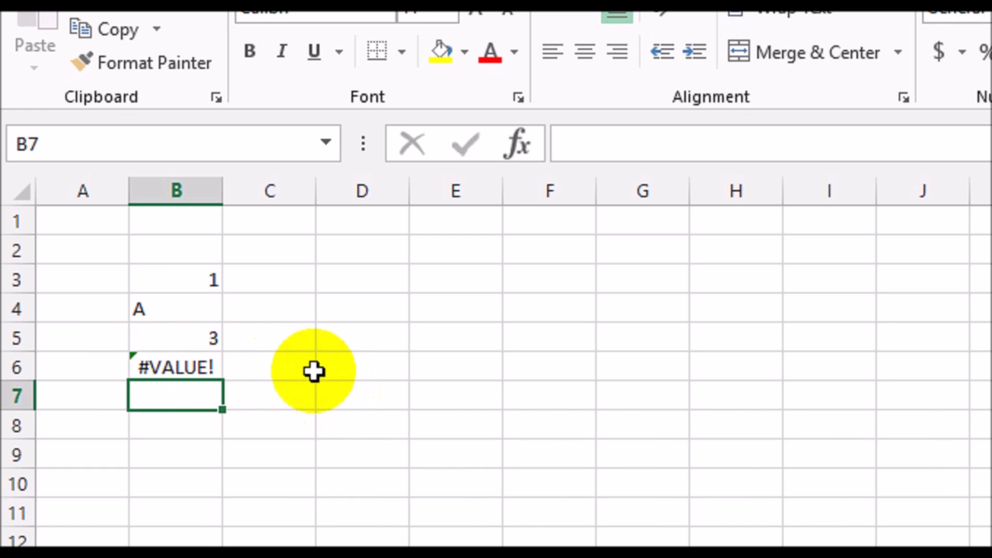
pyautogui.click(188, 309)
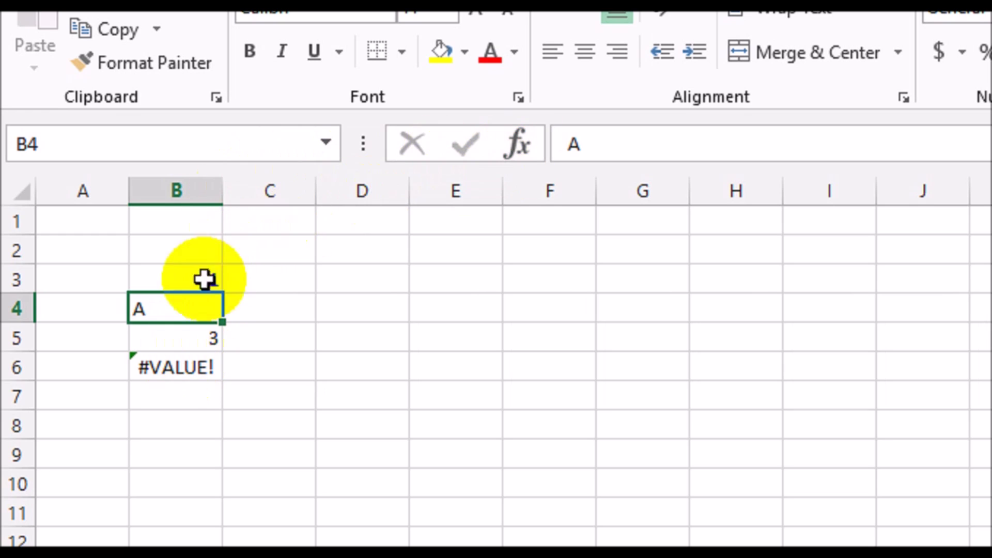
pyautogui.click(188, 363)
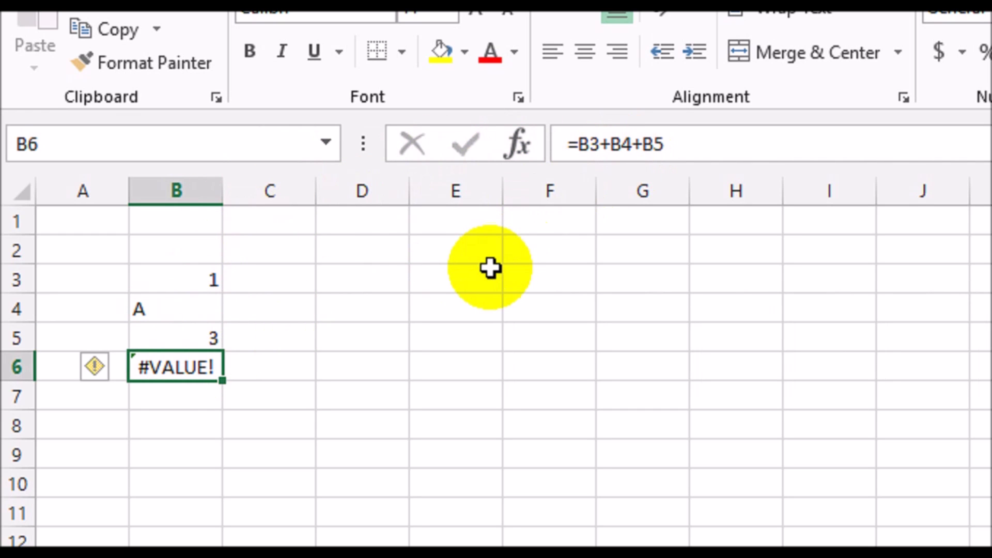
pyautogui.click(219, 390)
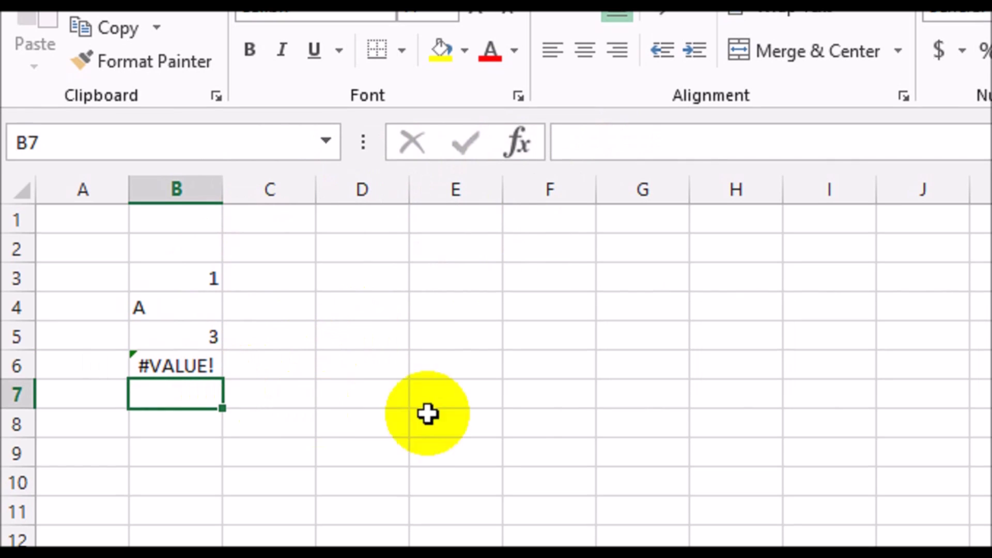
pyautogui.write('=SUM(')
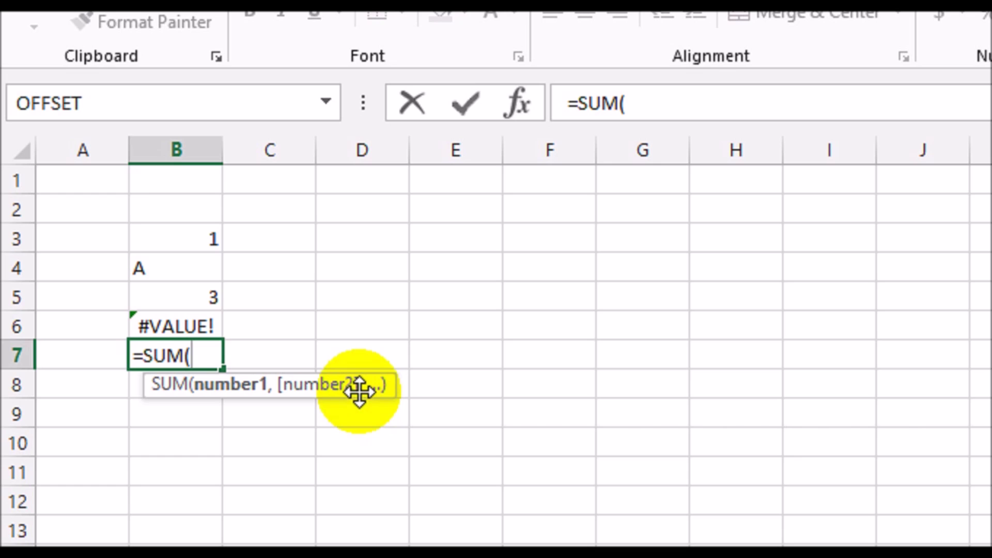
# - Complete =SUM(B3,B4,B5) in B7 so it returns 4, then move to B8
pyautogui.click(170, 239)
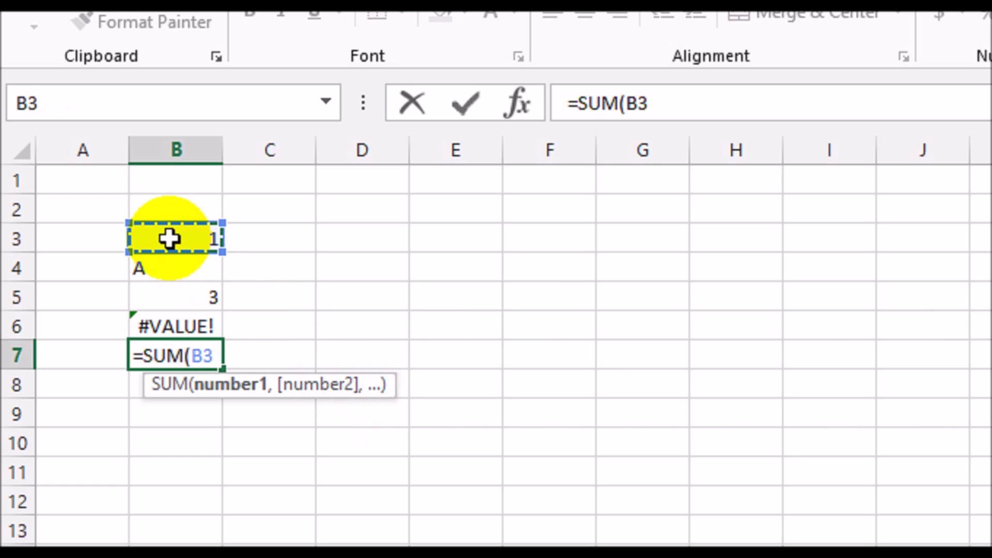
pyautogui.write(',')
pyautogui.click(166, 269)
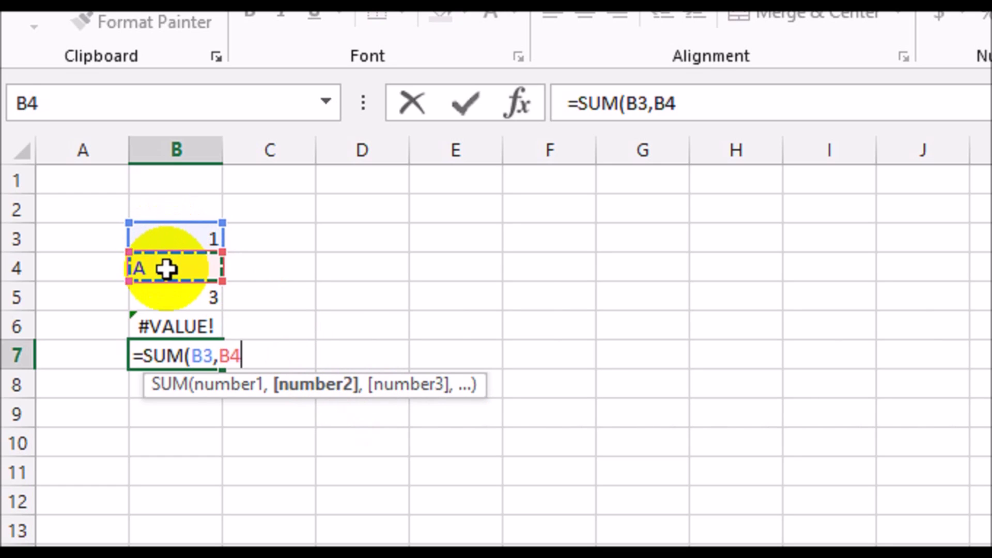
pyautogui.write(',')
pyautogui.click(172, 299)
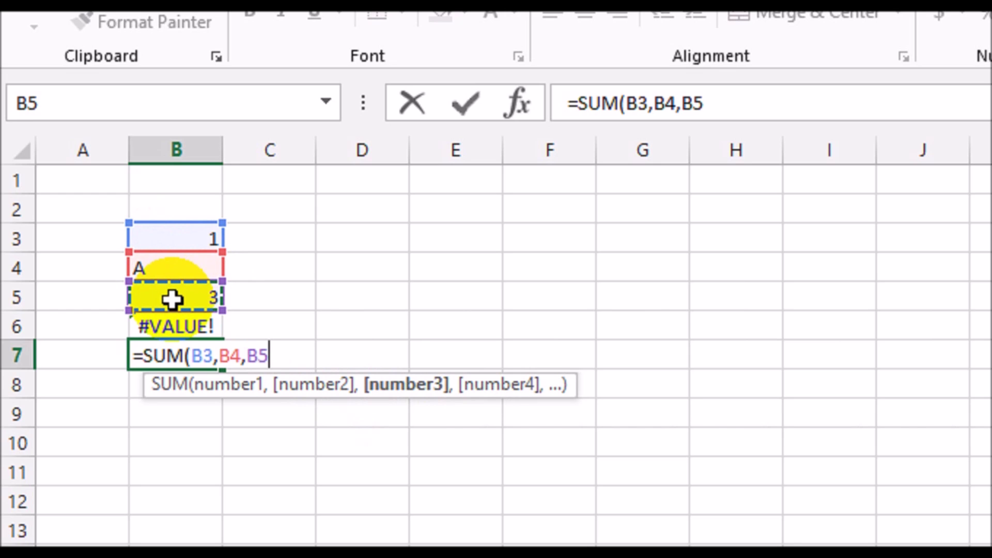
pyautogui.write(')')
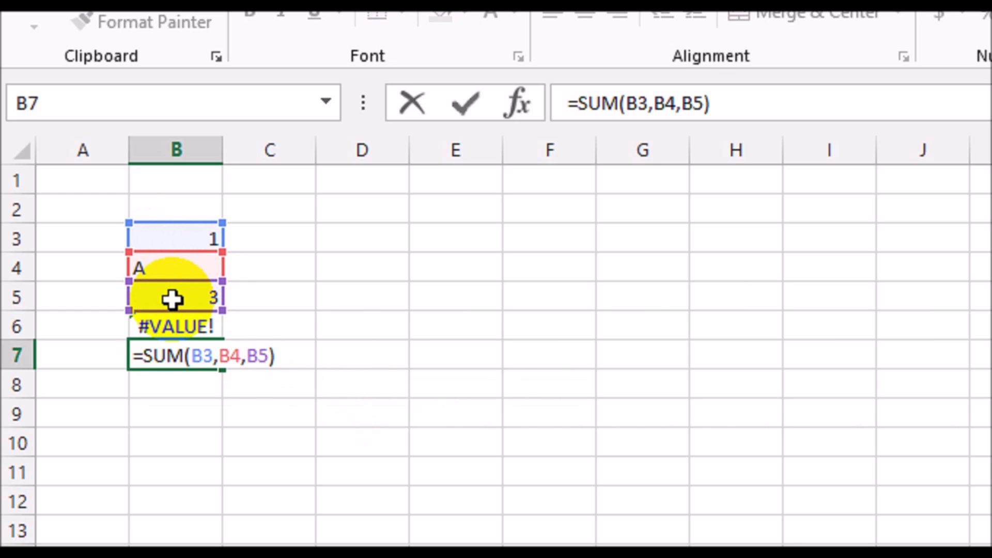
pyautogui.press('Return')
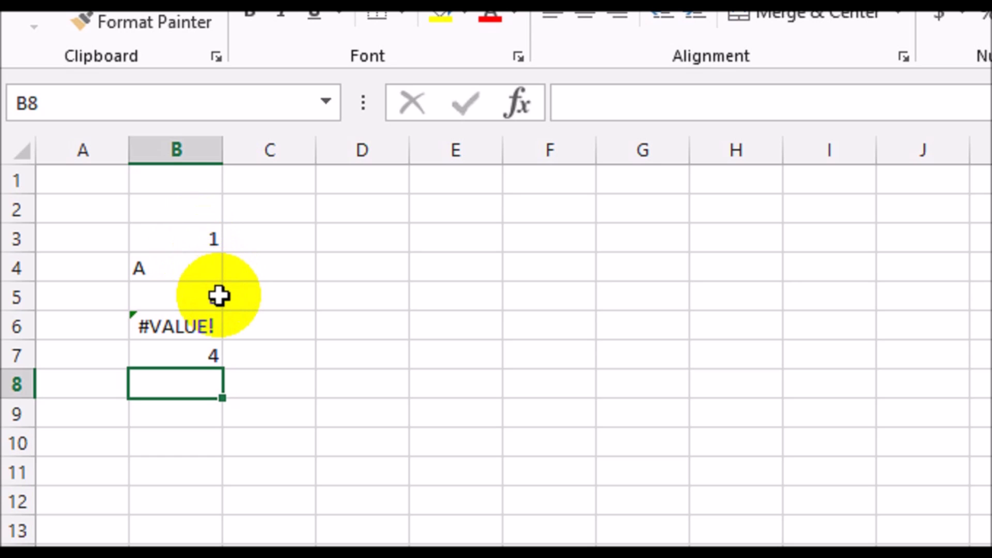
pyautogui.click(215, 355)
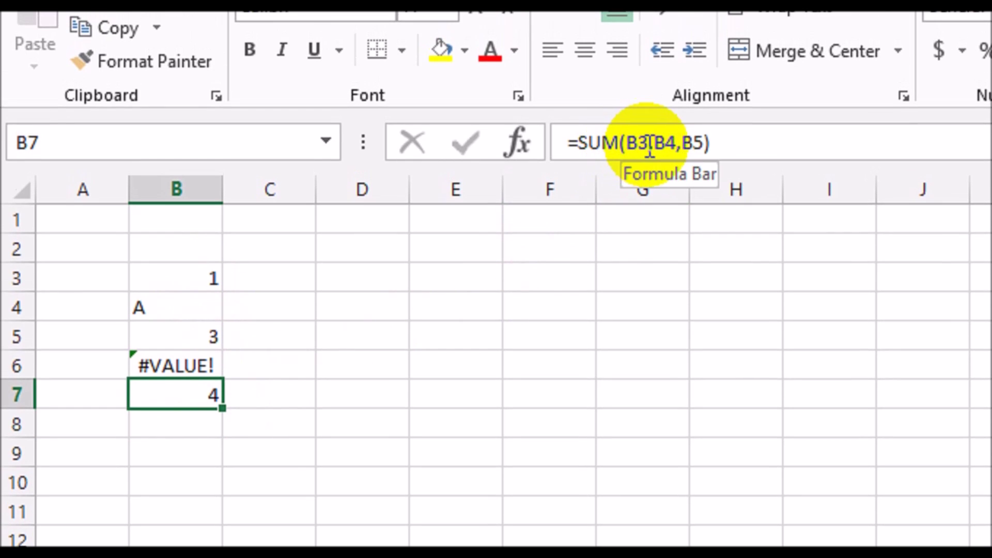
pyautogui.click(197, 425)
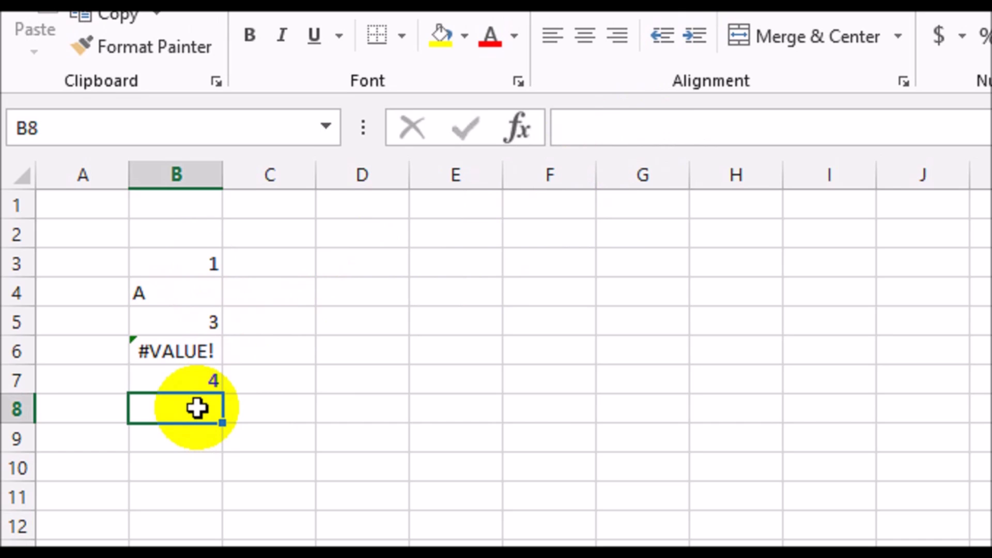
# - Enter =SUM(B3:B5) in B8, also returning 4, and check the text A in B4
pyautogui.write('=SUM')
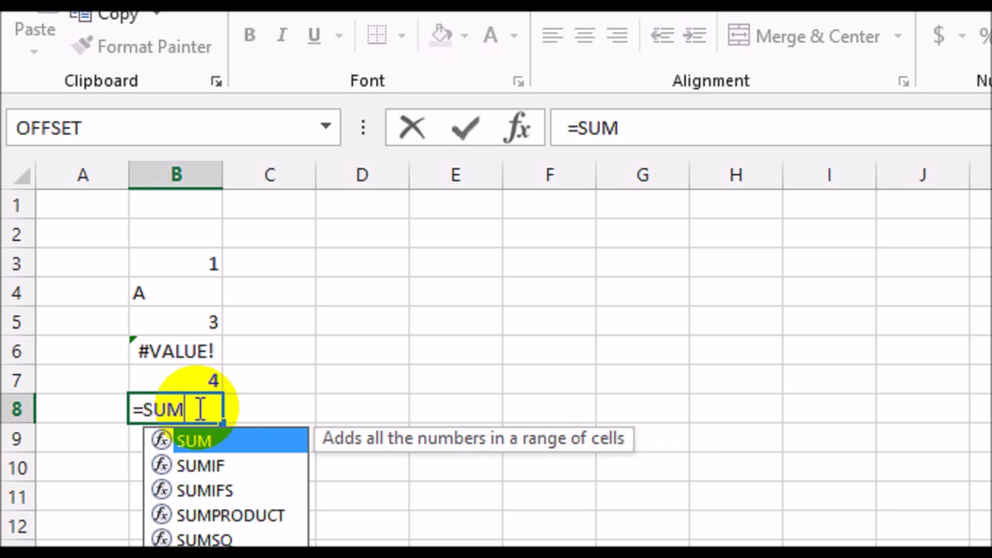
pyautogui.write('(')
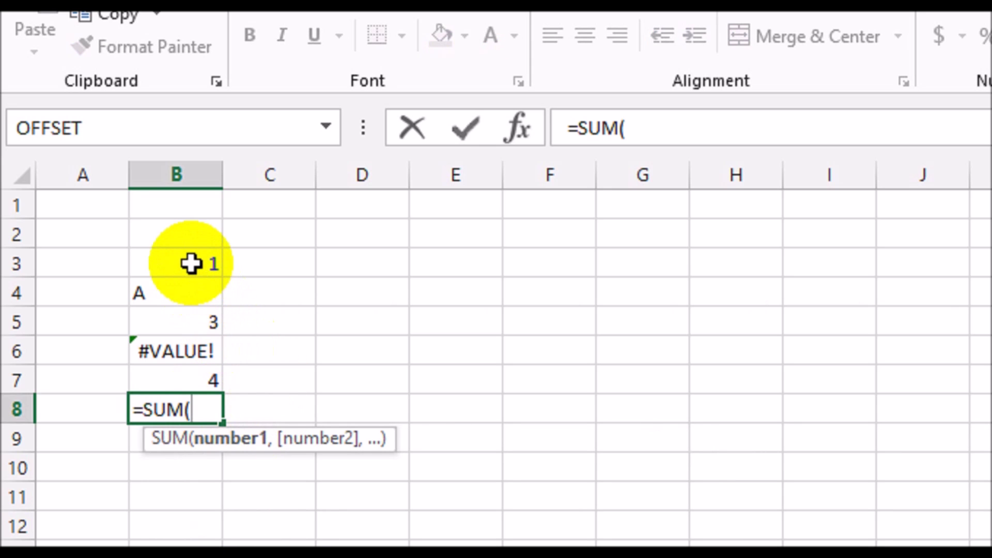
pyautogui.moveTo(192, 263); pyautogui.dragTo(189, 319)
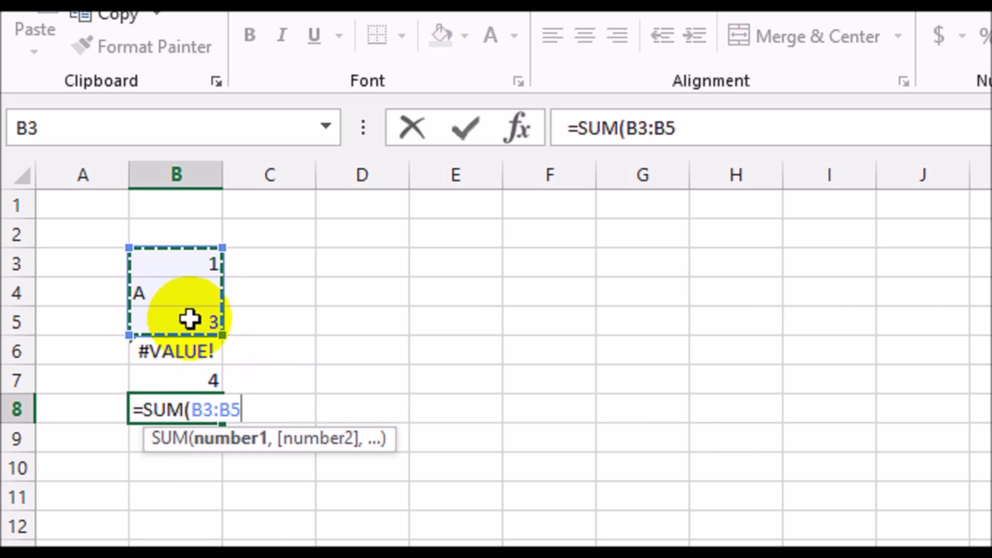
pyautogui.write(')')
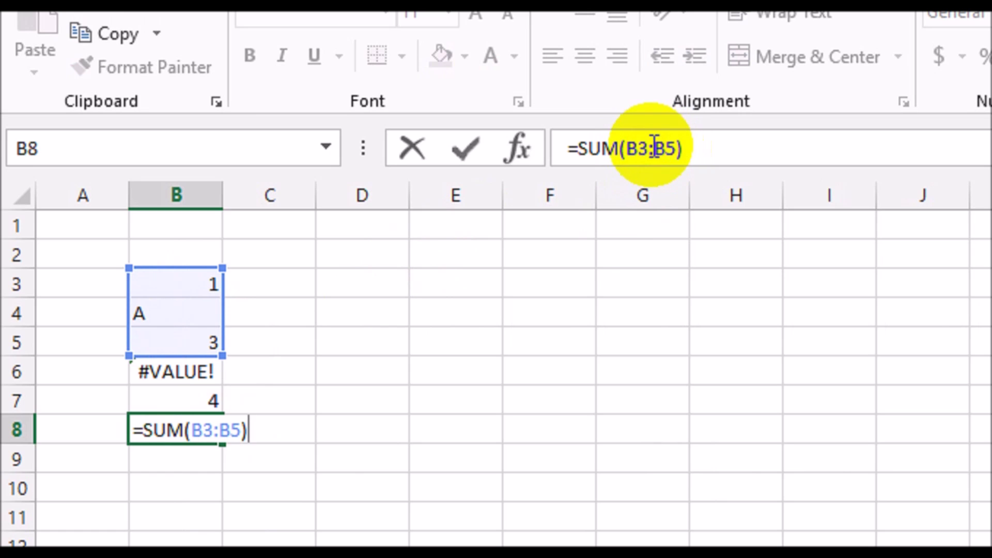
pyautogui.press('Return')
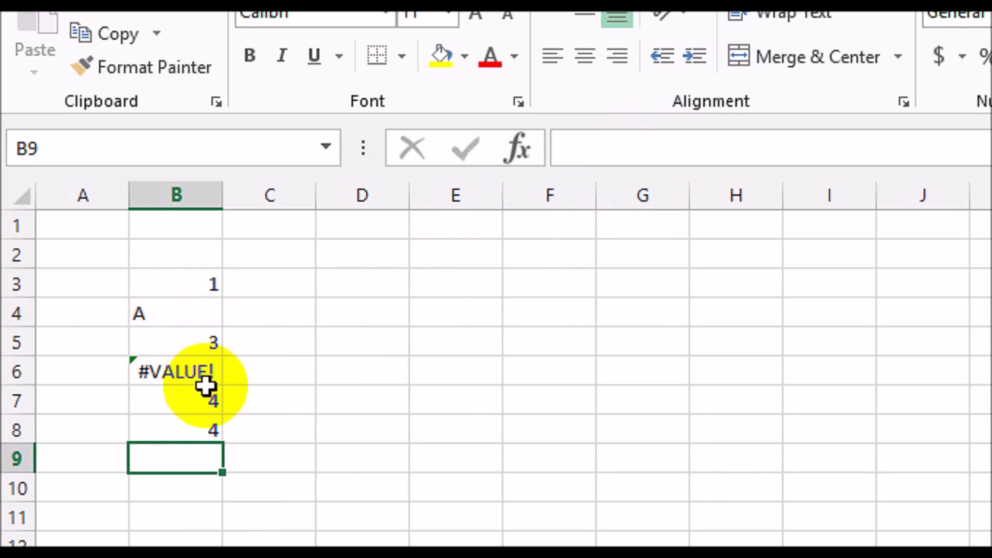
pyautogui.click(141, 312)
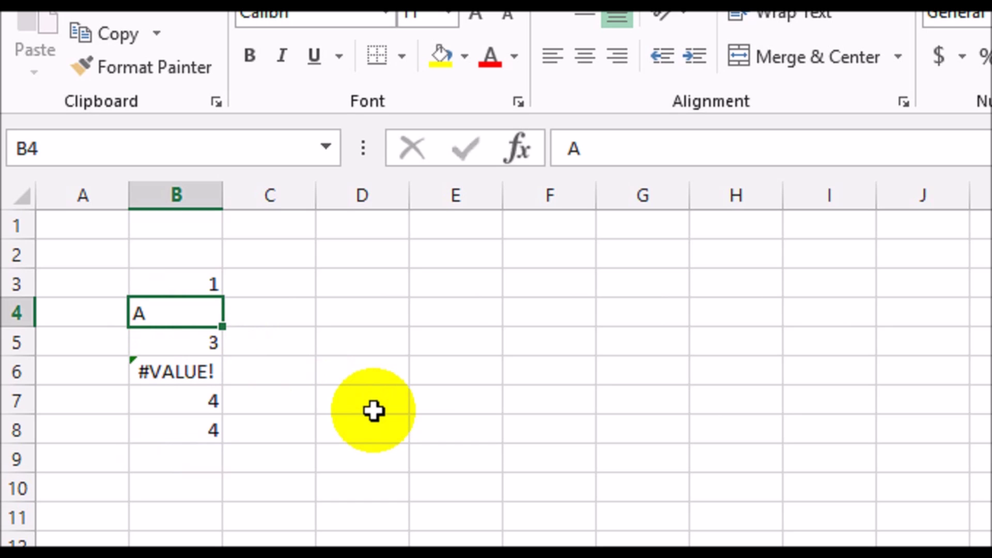
pyautogui.click(347, 283)
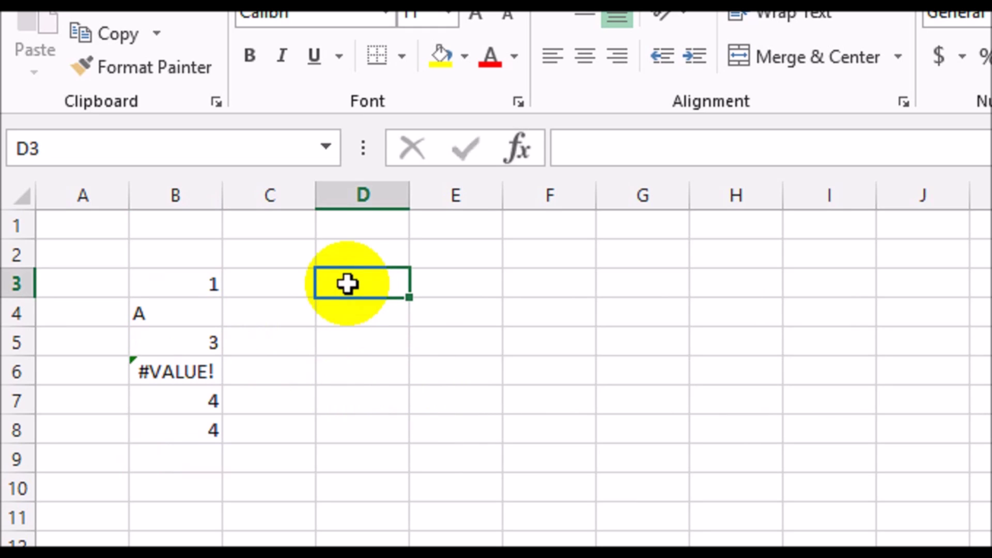
# - Enter 2, A and 3 into cells D3, D4 and D5
pyautogui.write('2')
pyautogui.press('Return')
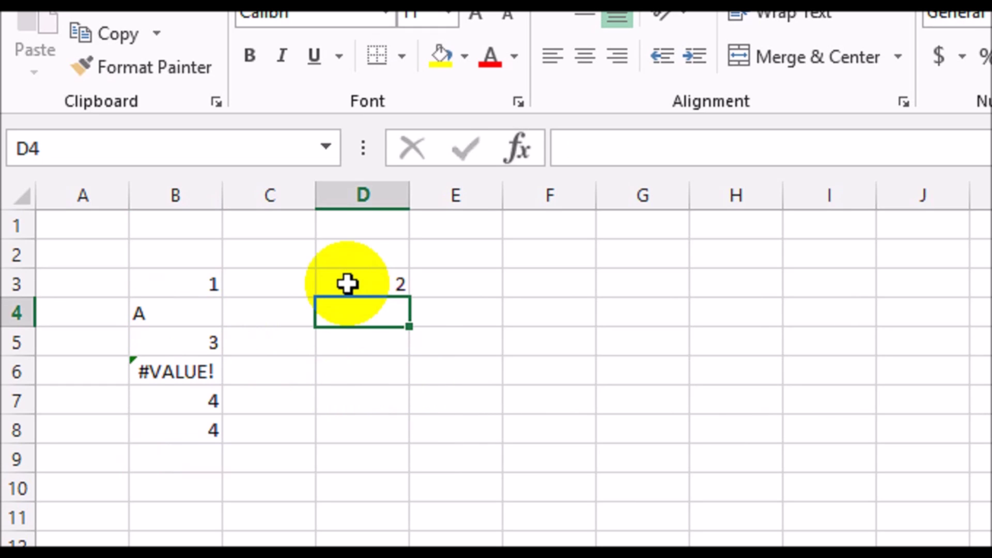
pyautogui.write('A')
pyautogui.press('Return')
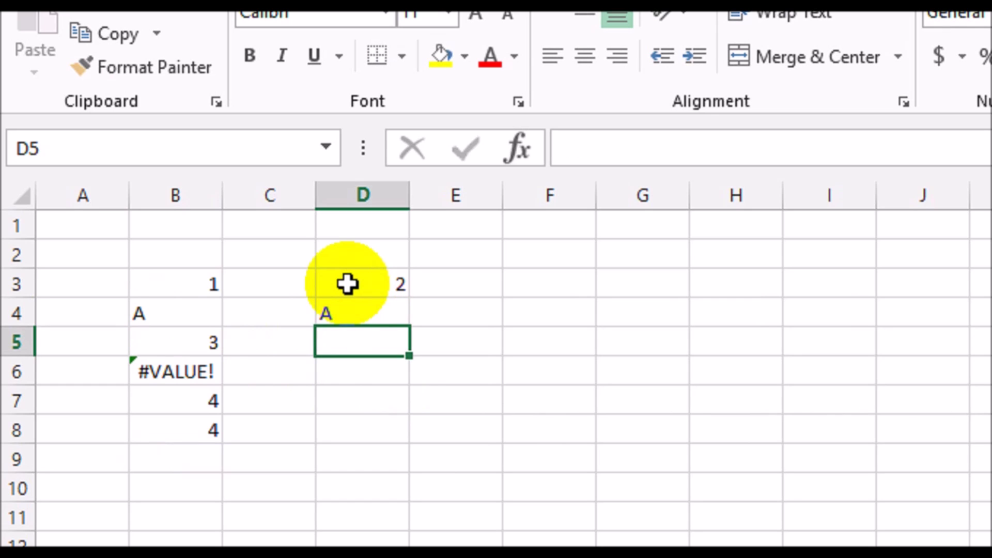
pyautogui.write('3')
pyautogui.press('Return')
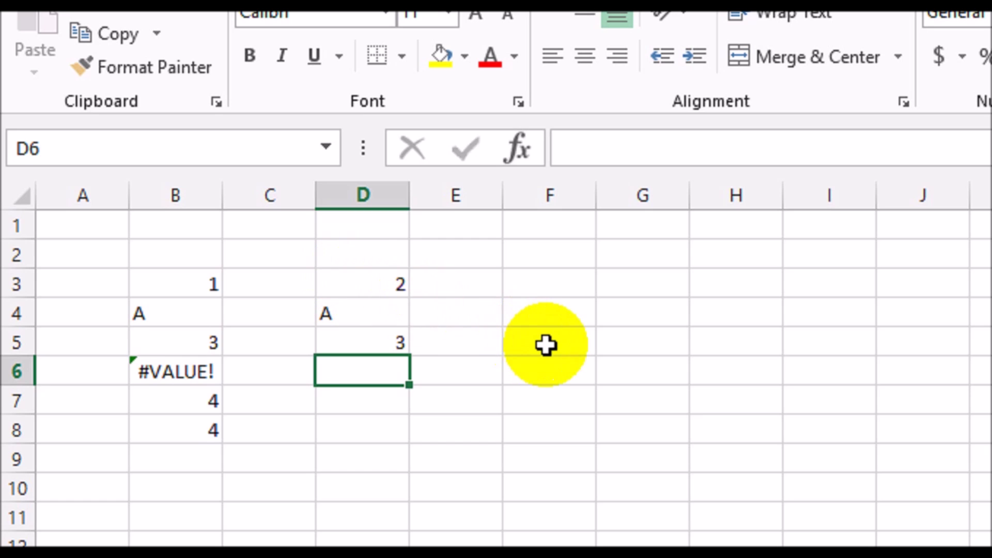
# - Enter =D3*D4*D5 in D6, which returns #VALUE!
pyautogui.write('=')
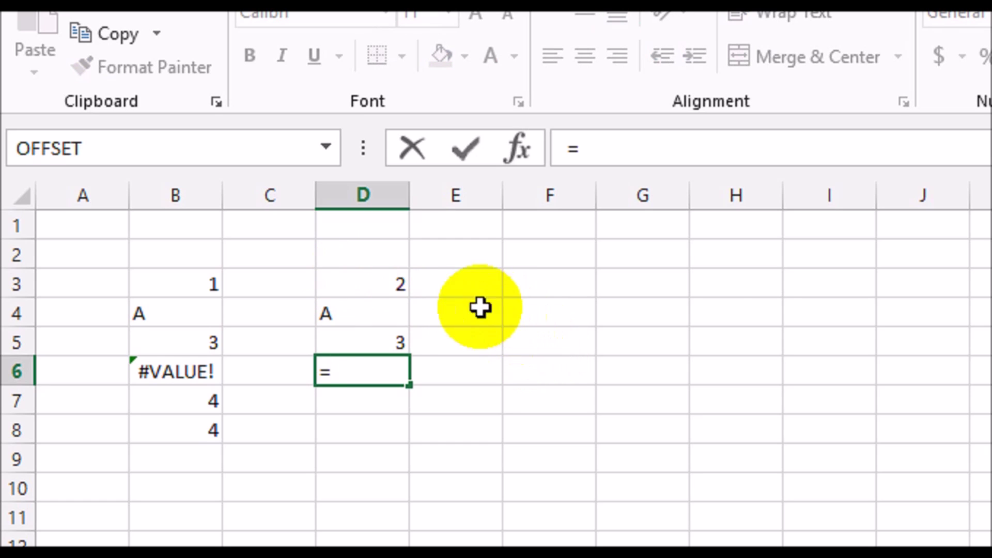
pyautogui.click(359, 284)
pyautogui.write('*')
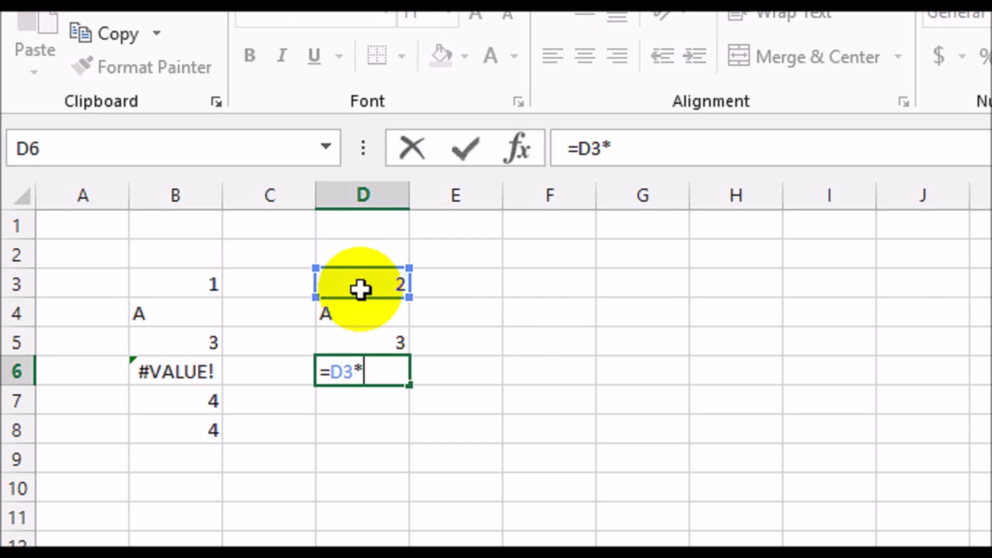
pyautogui.click(357, 306)
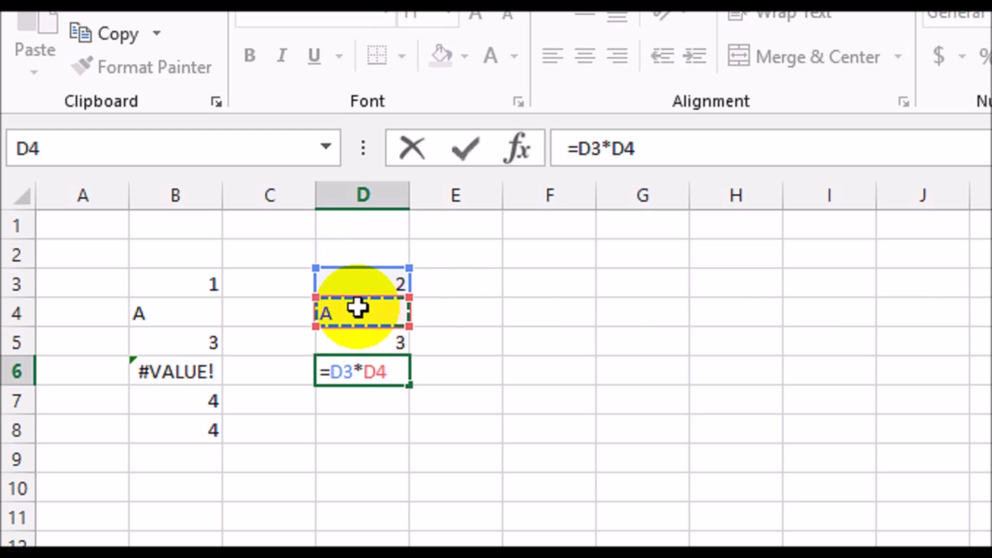
pyautogui.write('*')
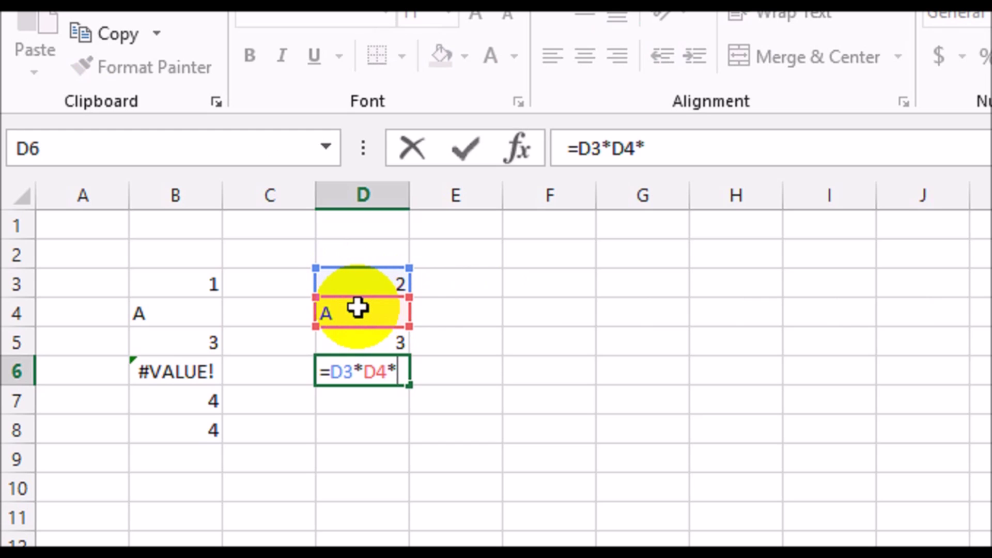
pyautogui.click(356, 339)
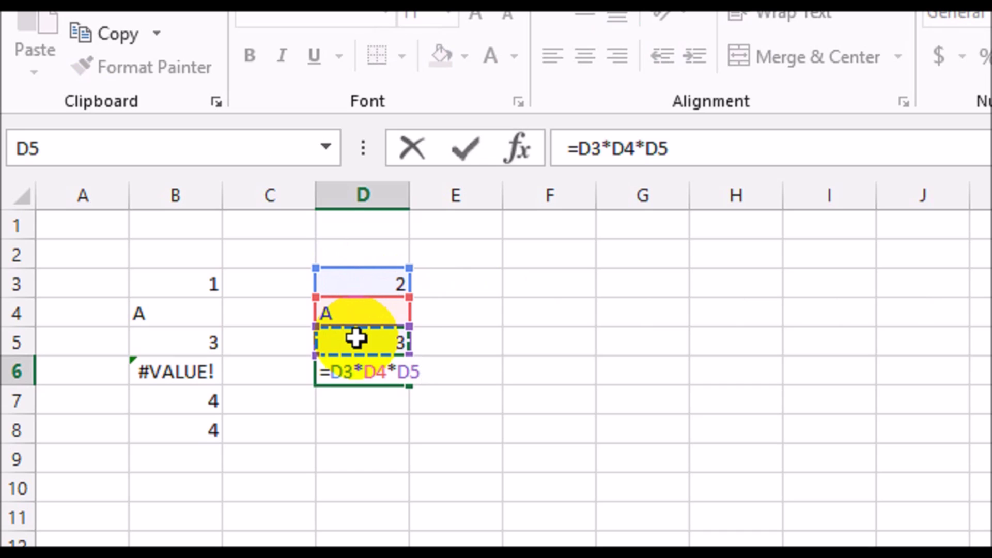
pyautogui.press('Return')
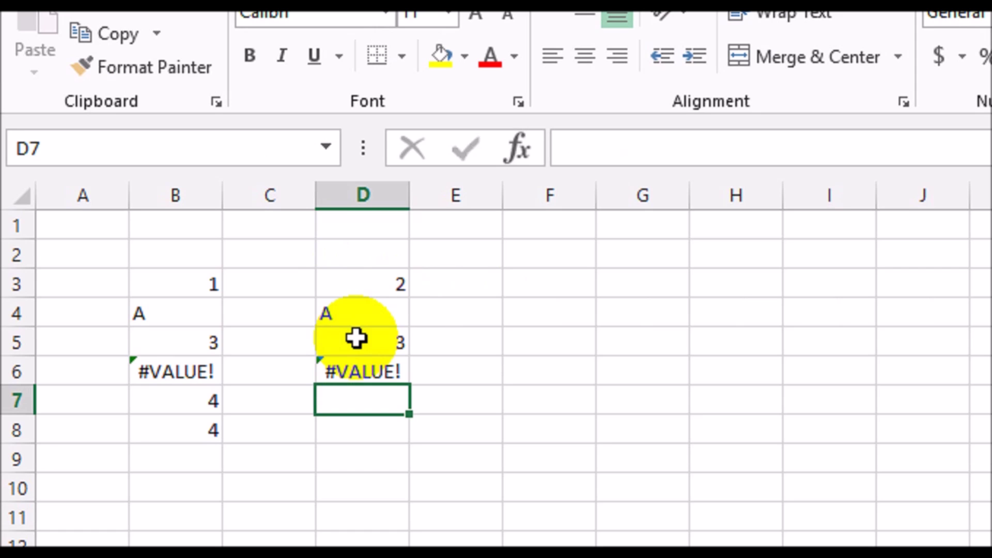
# - Enter =PRODUCT(D3,D4,D5) in D7, returning 6 despite the text A
pyautogui.write('=PRO')
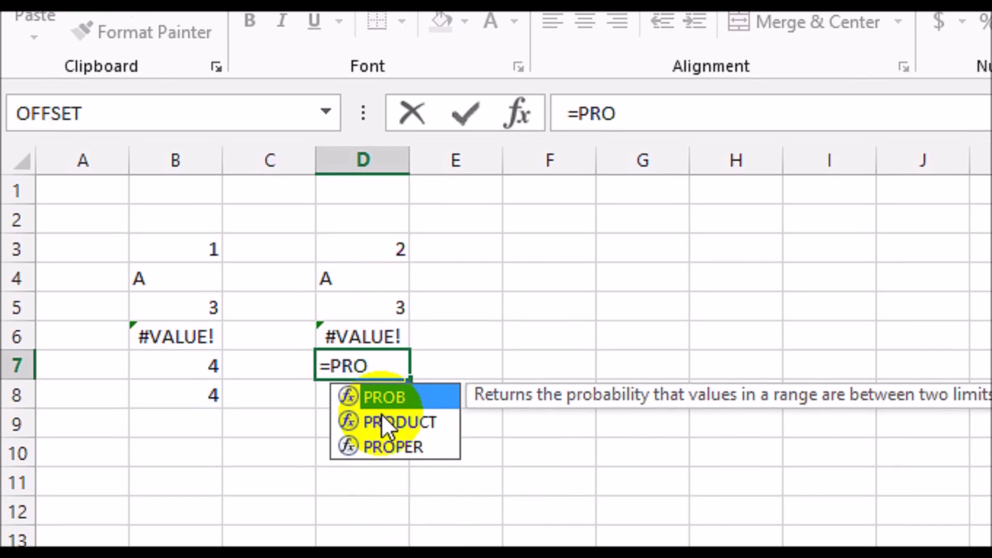
pyautogui.doubleClick(382, 457)
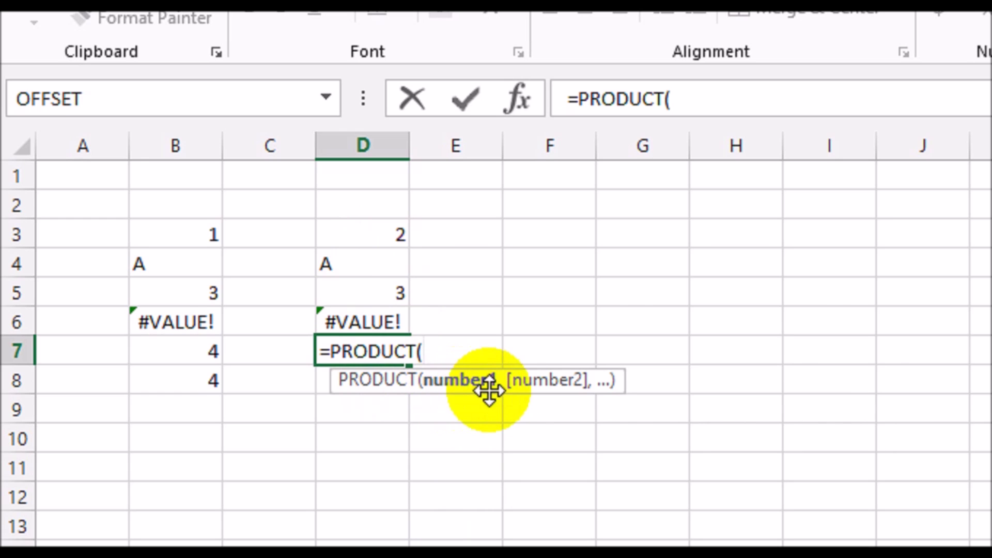
pyautogui.click(364, 241)
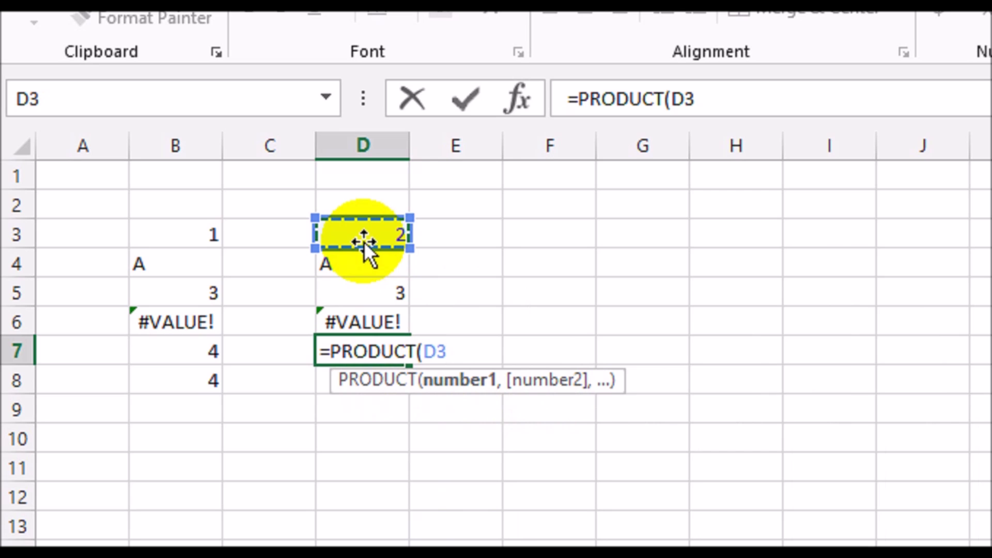
pyautogui.write(',')
pyautogui.click(365, 265)
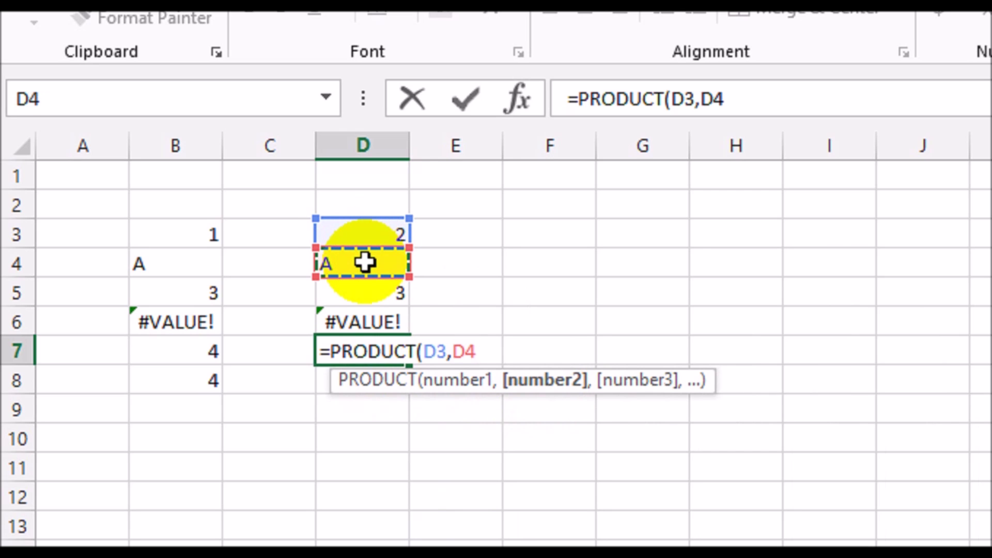
pyautogui.write(',')
pyautogui.click(359, 291)
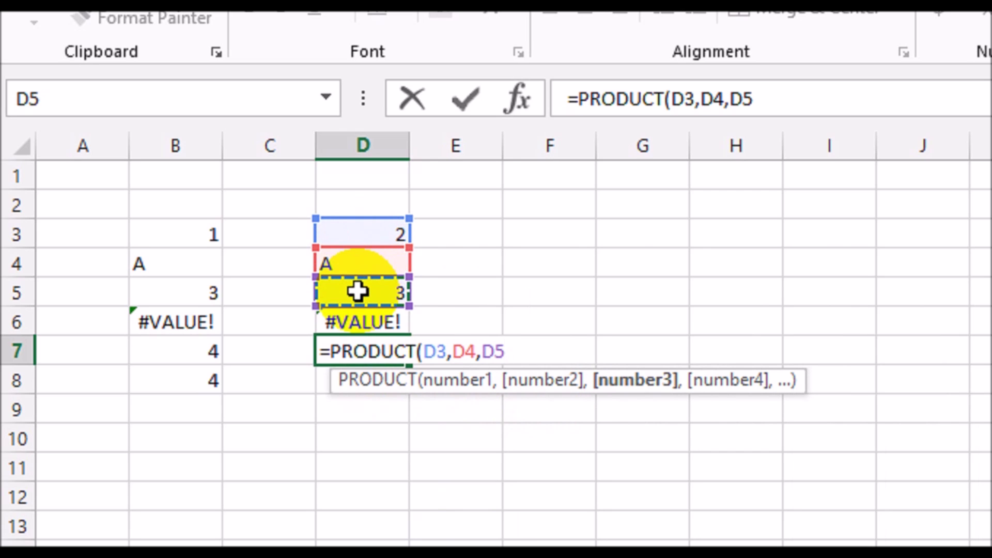
pyautogui.write(')')
pyautogui.press('Return')
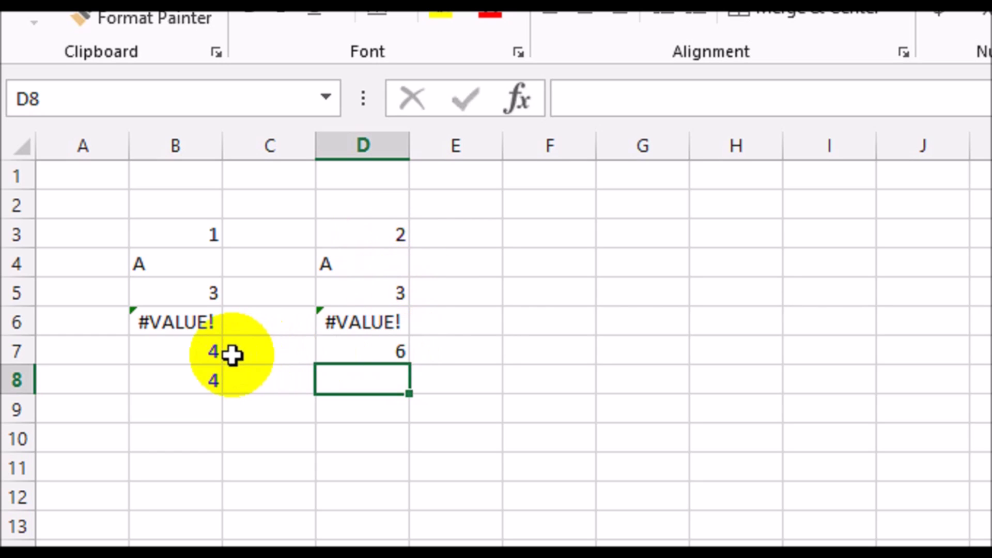
# - Enter =PRODUCT(D3:D5) in D8, which also returns 6
pyautogui.click(206, 352)
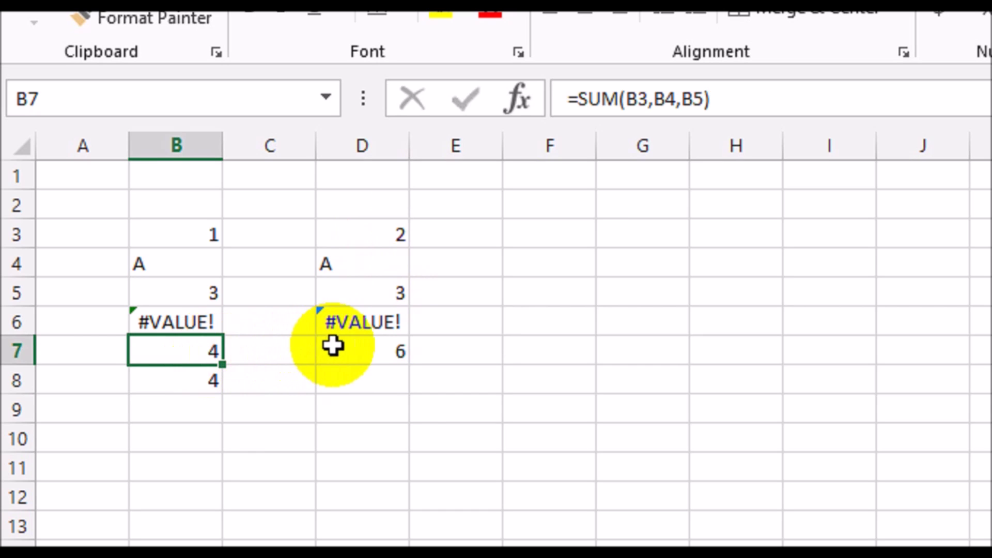
pyautogui.click(359, 379)
pyautogui.doubleClick(381, 379)
pyautogui.write('=PR')
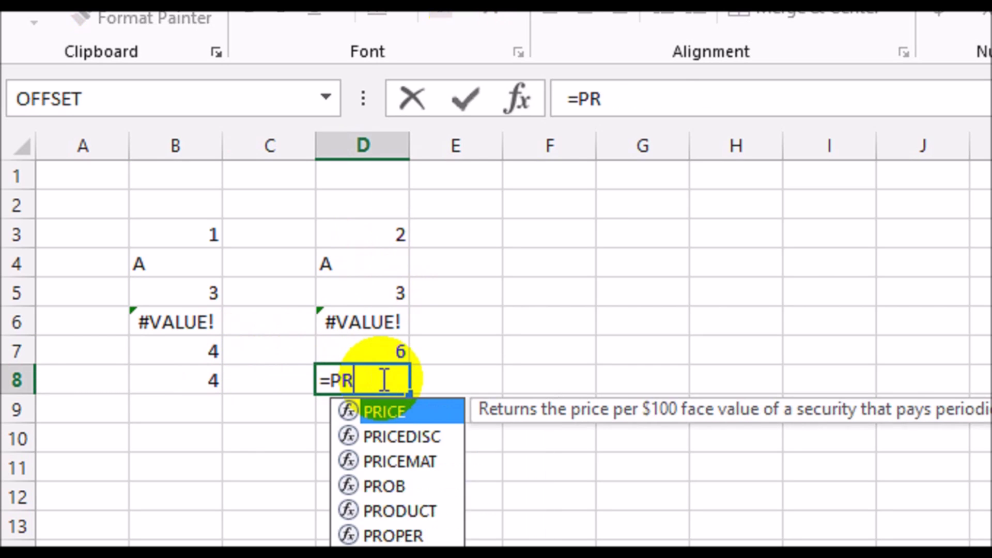
pyautogui.write('O')
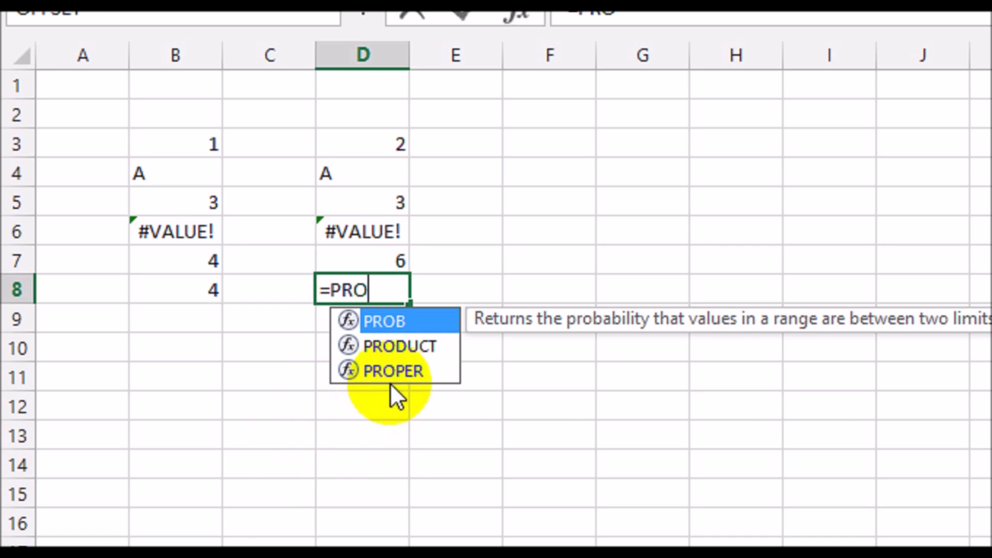
pyautogui.click(393, 439)
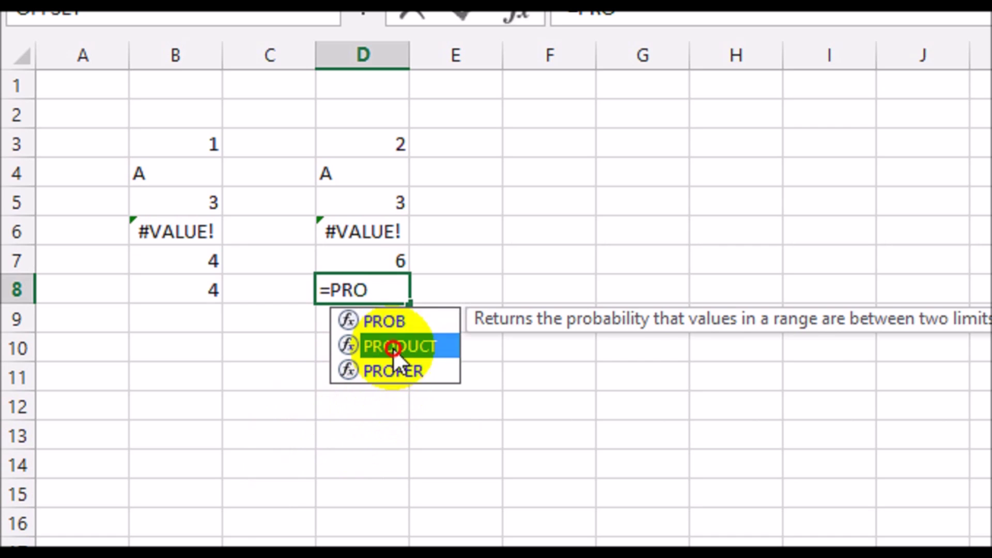
pyautogui.doubleClick(393, 348)
pyautogui.click(395, 146)
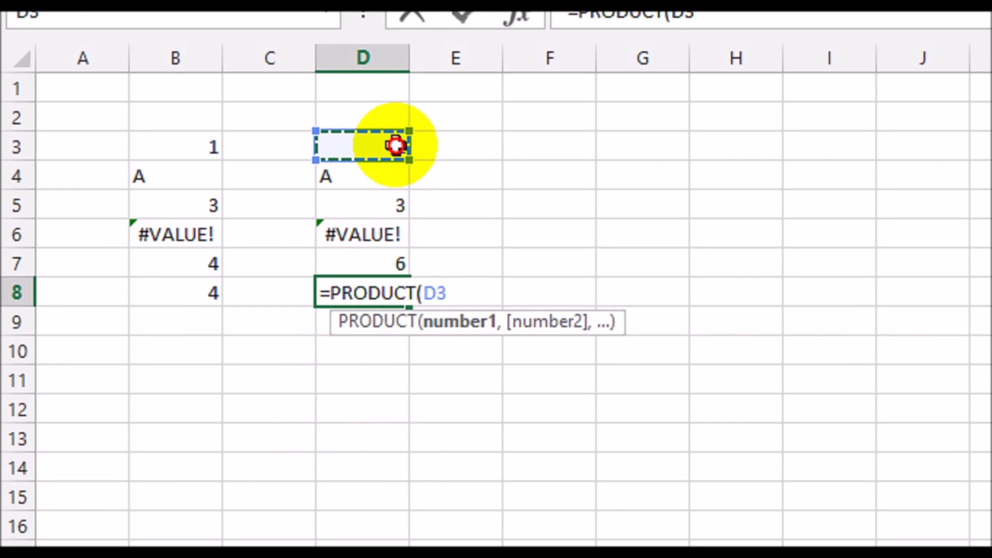
pyautogui.moveTo(396, 146); pyautogui.dragTo(393, 205)
pyautogui.write(')')
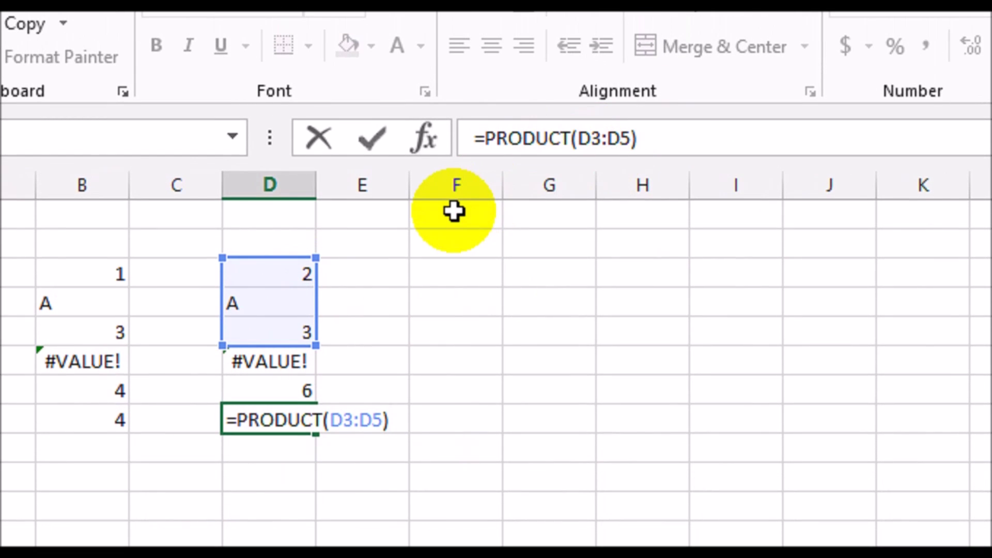
pyautogui.press('Return')
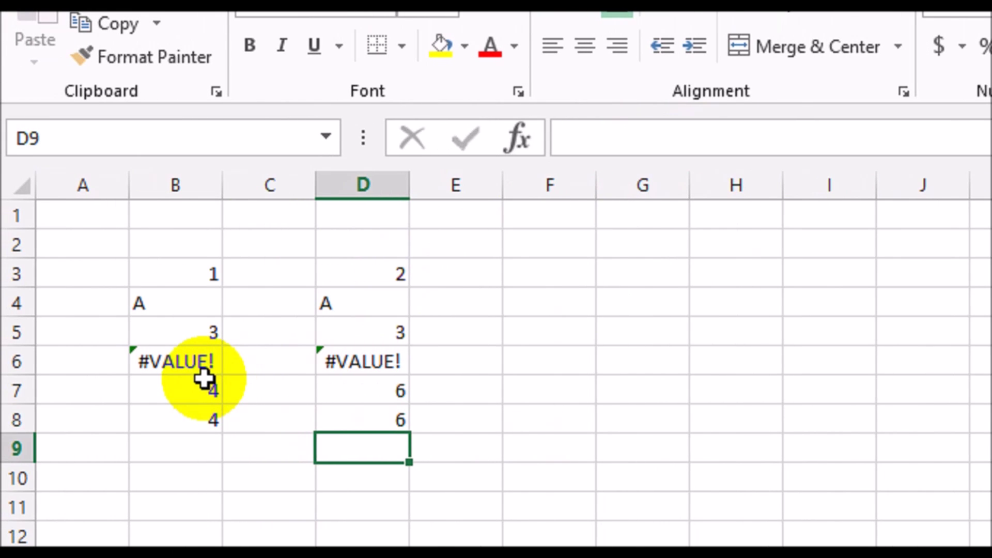
pyautogui.click(204, 382)
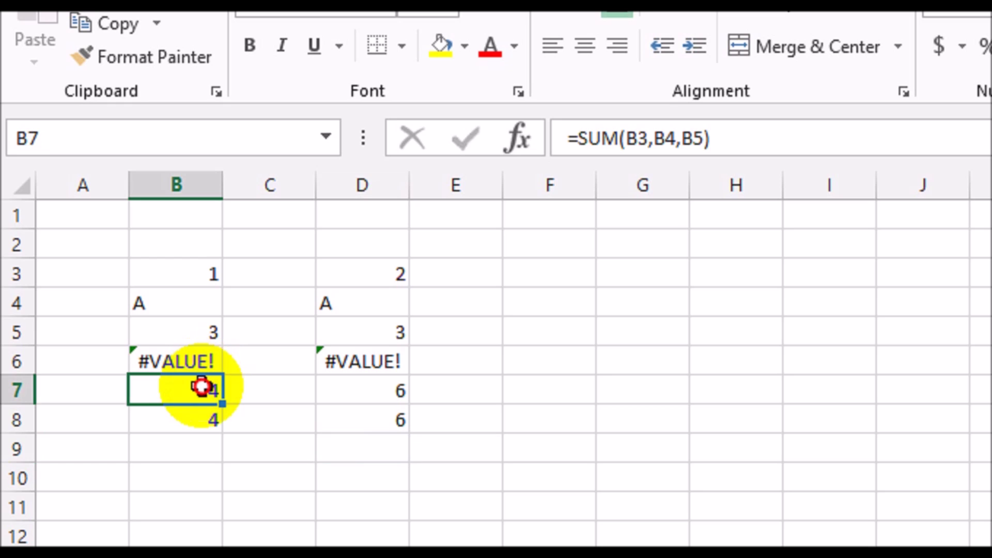
pyautogui.click(189, 353)
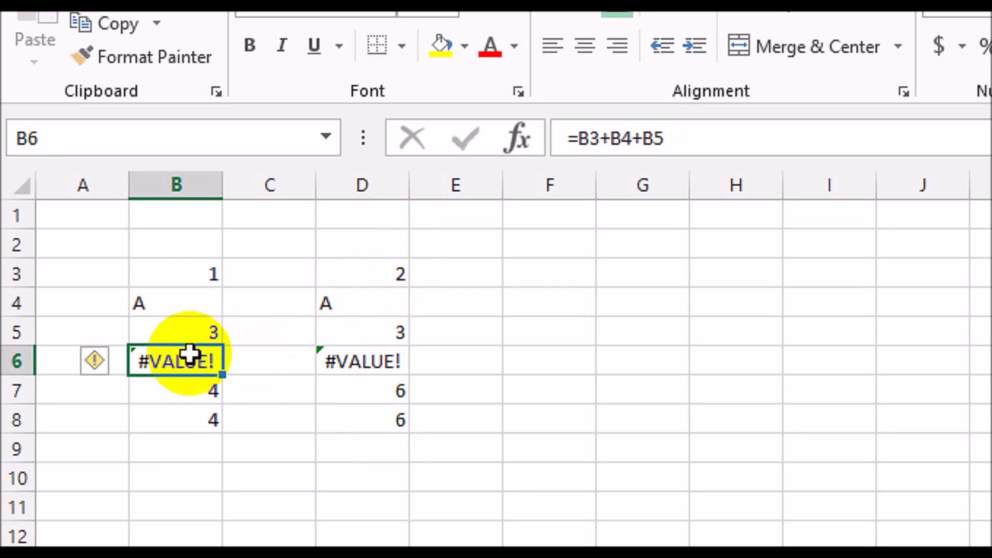
pyautogui.click(184, 383)
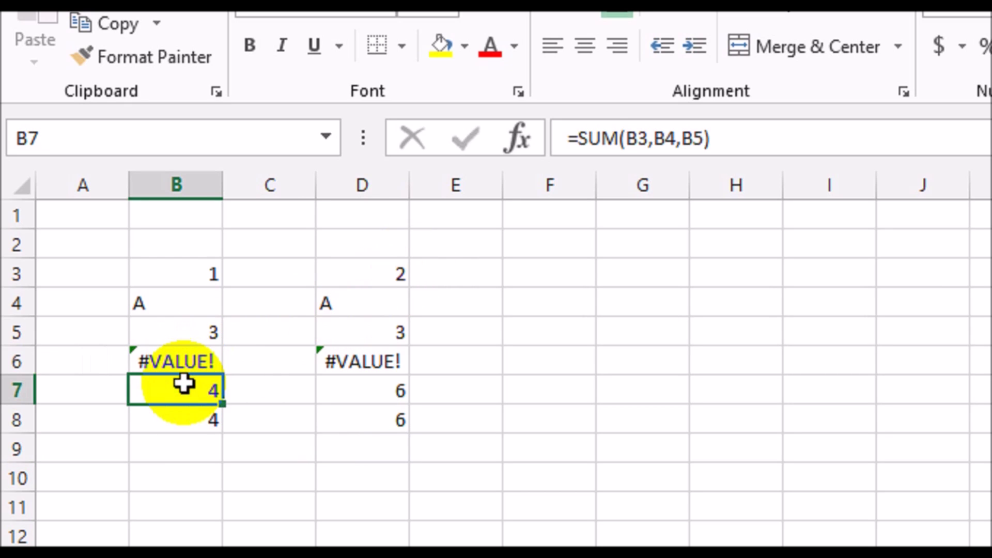
pyautogui.click(373, 363)
pyautogui.click(374, 389)
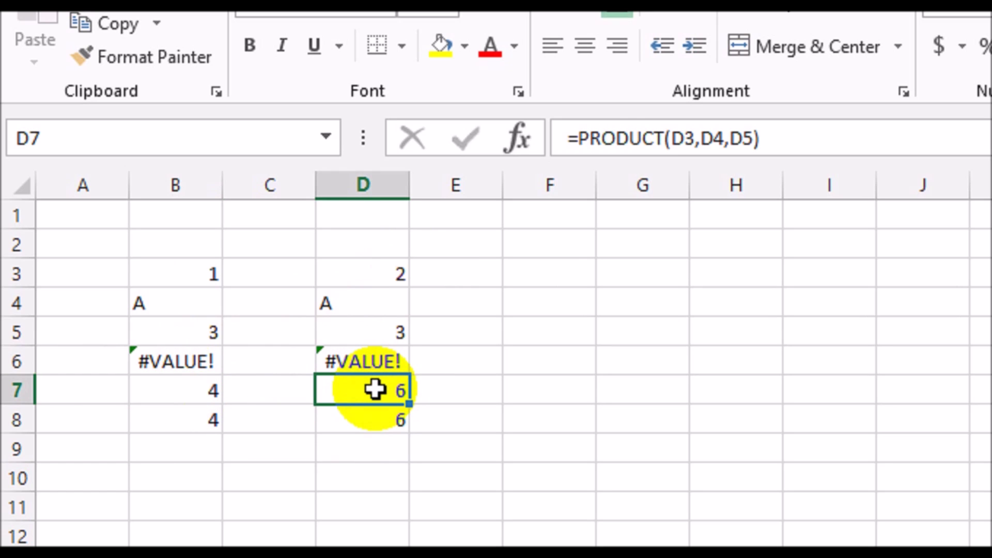